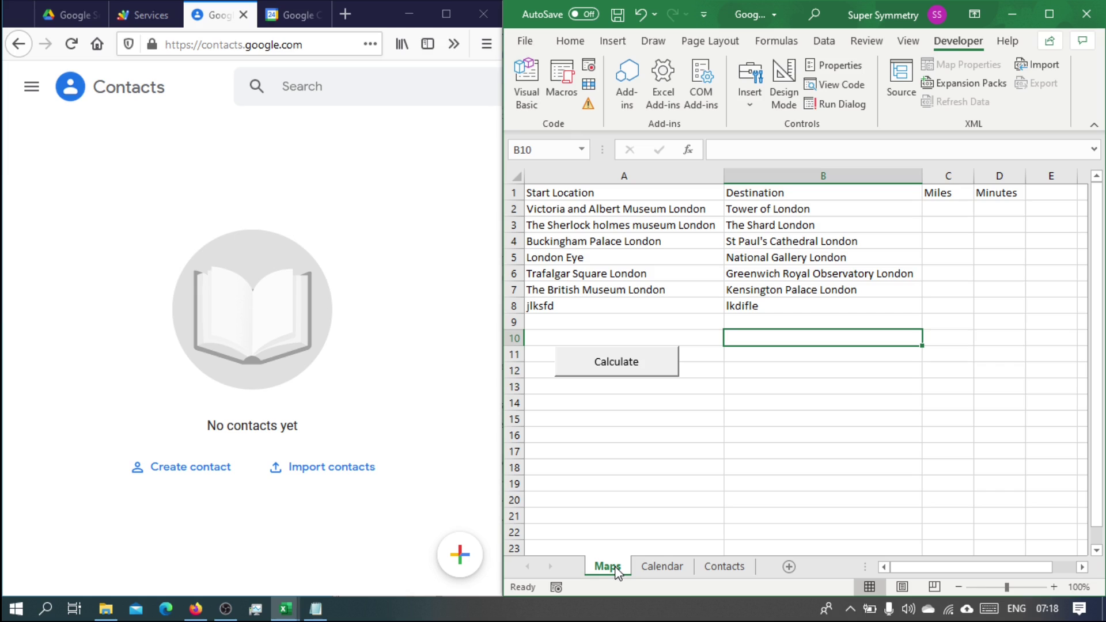
Look over the Calendar and Contacts sheets, then return to the Maps sheet
{"action": "left_click", "coordinate": [668, 569]}
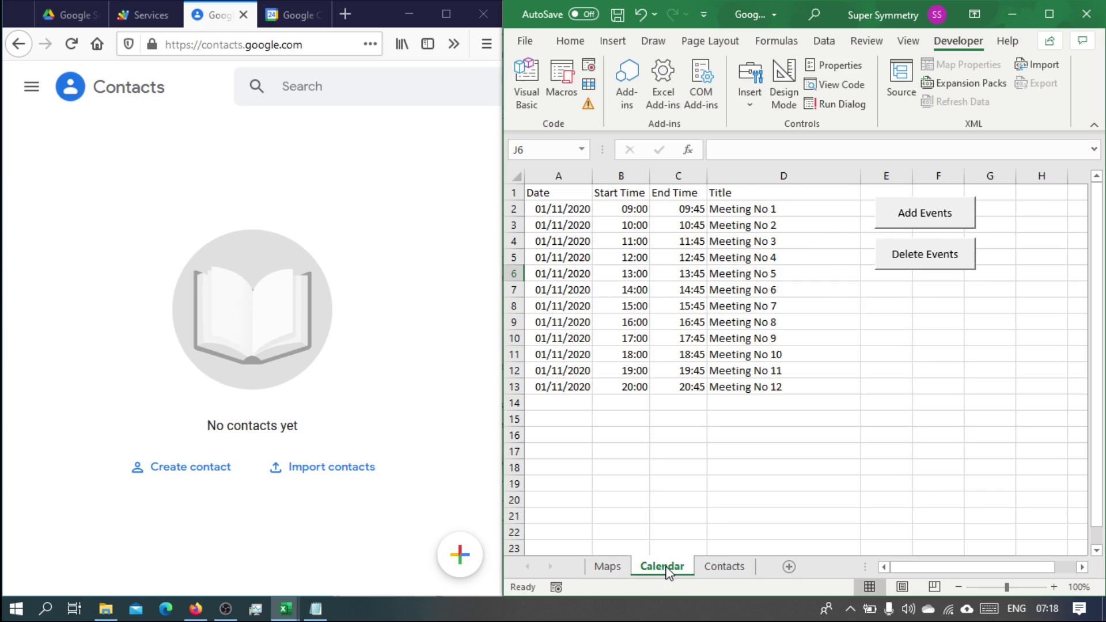
{"action": "left_click", "coordinate": [732, 568]}
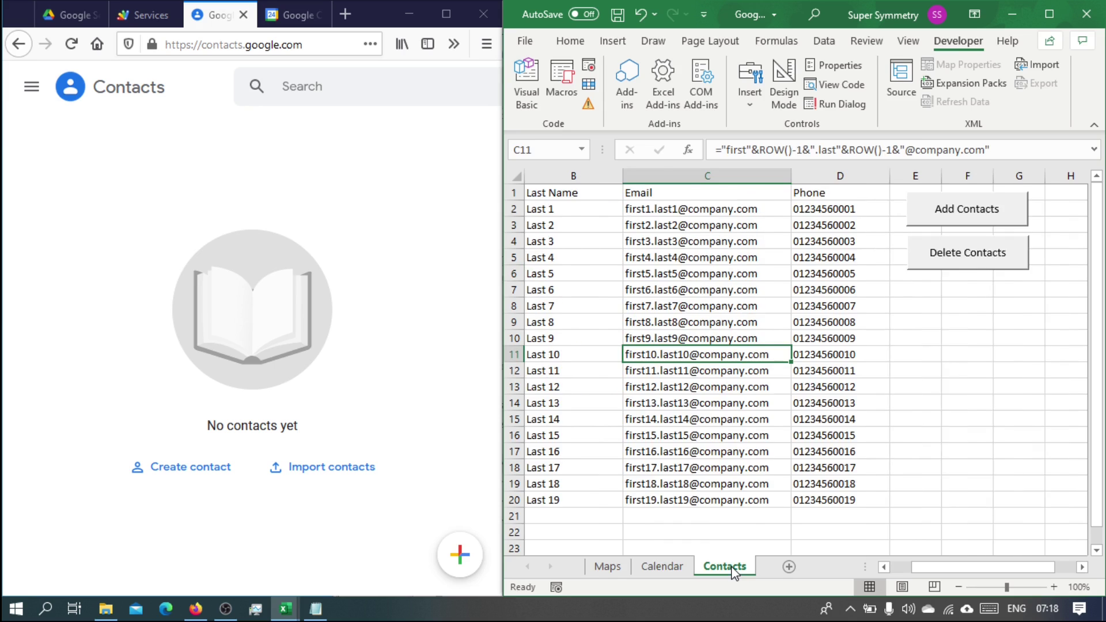
{"action": "left_click", "coordinate": [605, 569]}
Calculate Miles and Minutes for the routes in A2:B8
{"action": "left_click_drag", "start_coordinate": [605, 211], "coordinate": [783, 302]}
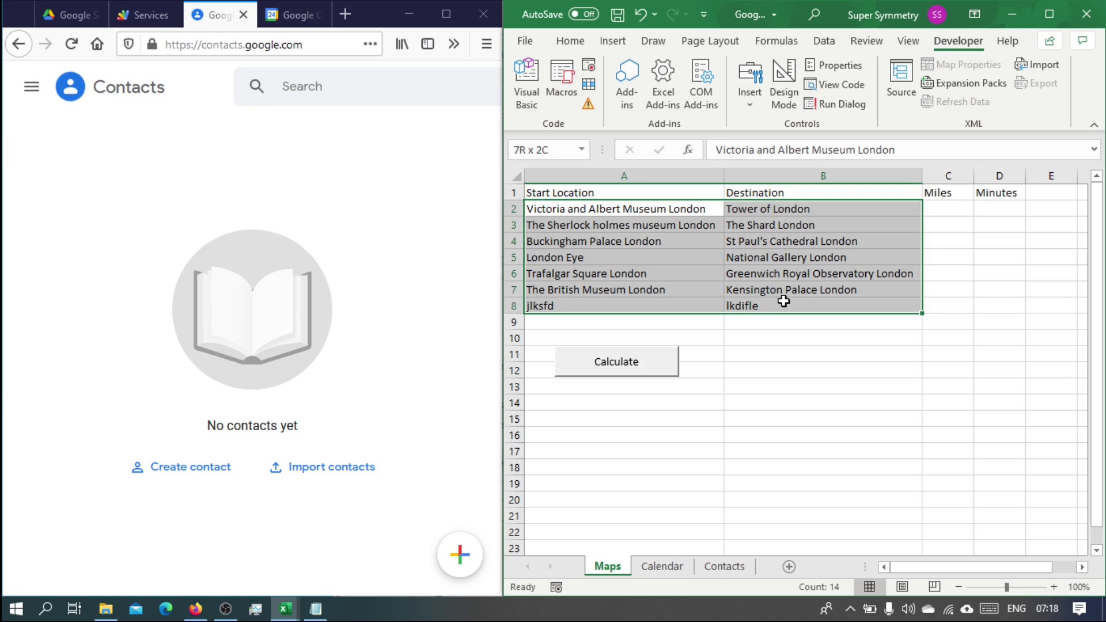
{"action": "left_click", "coordinate": [641, 453]}
{"action": "left_click", "coordinate": [609, 364]}
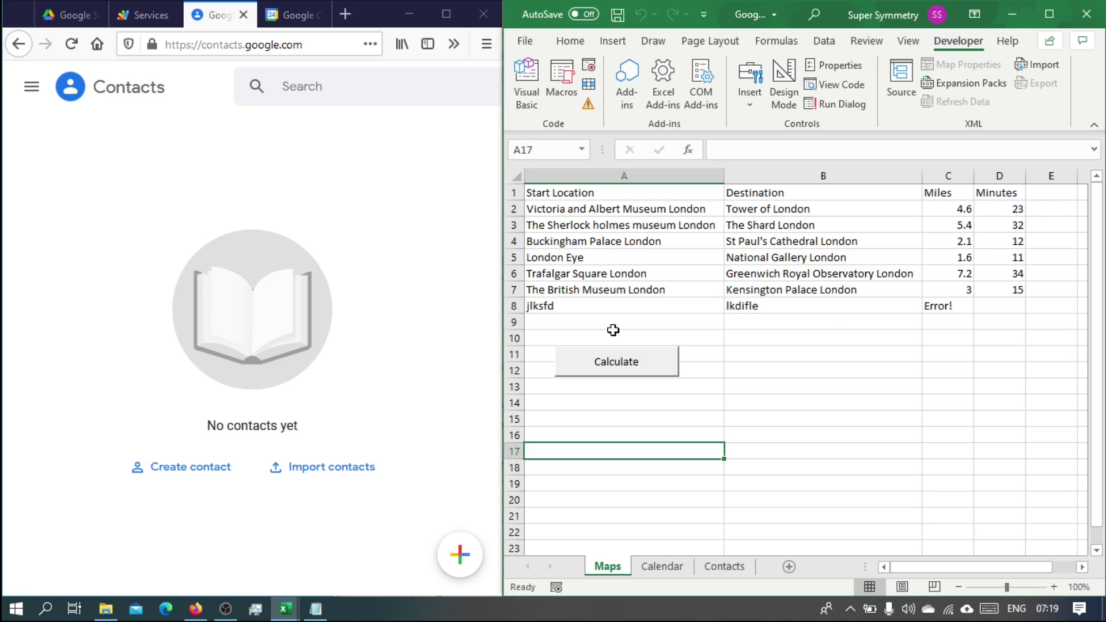
Confirm row 8's invalid addresses return Error! in C8, then move to the Calendar sheet
{"action": "left_click_drag", "start_coordinate": [582, 310], "coordinate": [817, 309]}
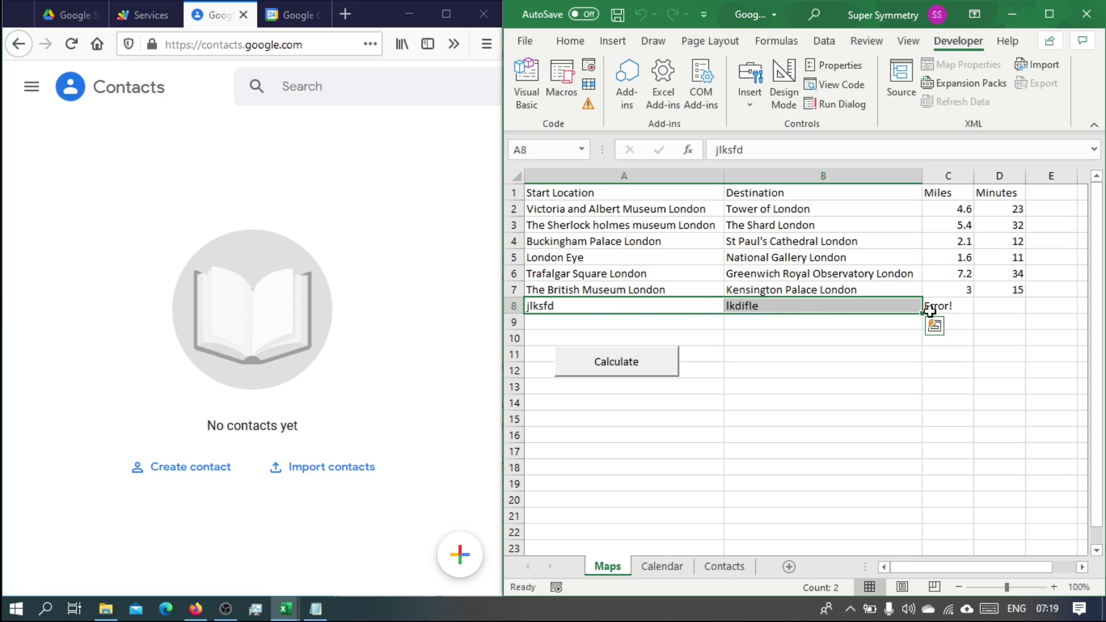
{"action": "left_click", "coordinate": [957, 307]}
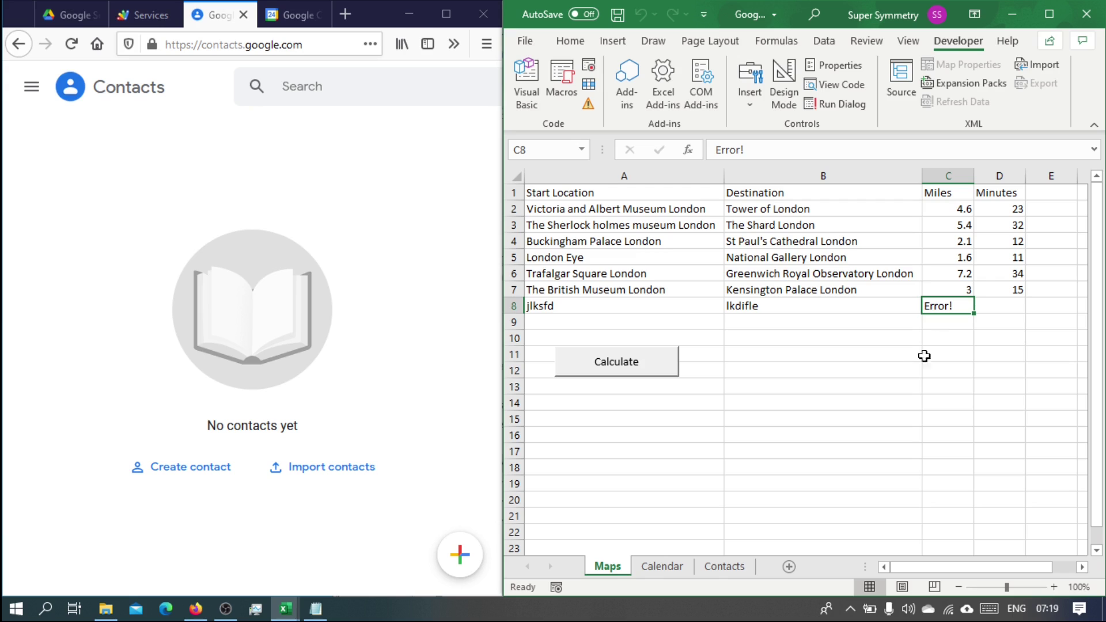
{"action": "left_click", "coordinate": [664, 568]}
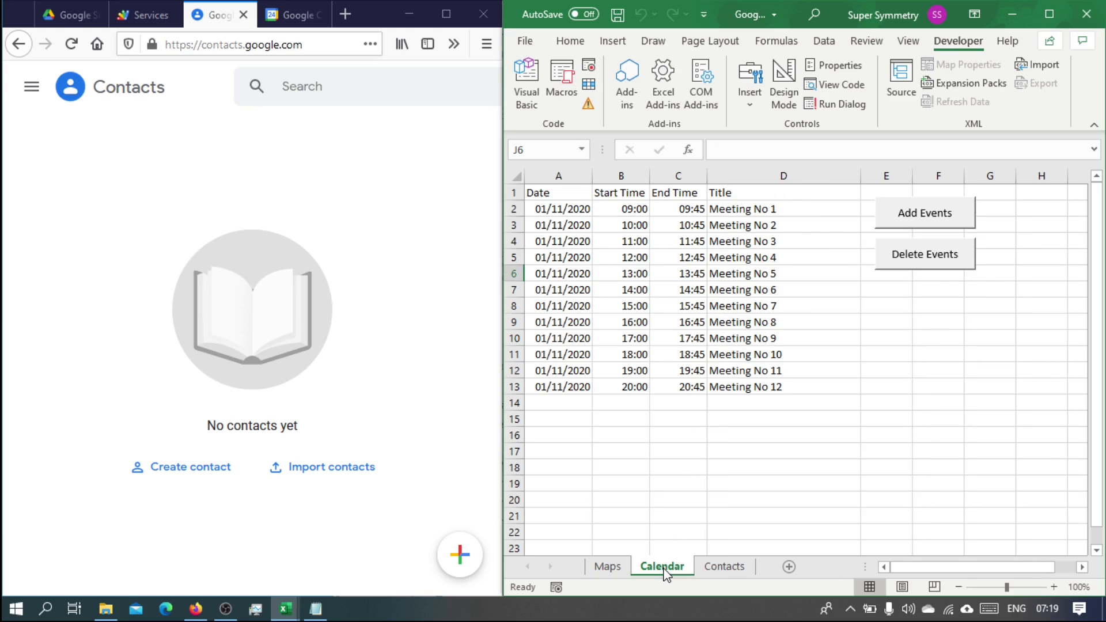
Show the empty Google Calendar day beside the workbook and select the meetings table
{"action": "left_click", "coordinate": [294, 13]}
{"action": "left_click", "coordinate": [542, 210]}
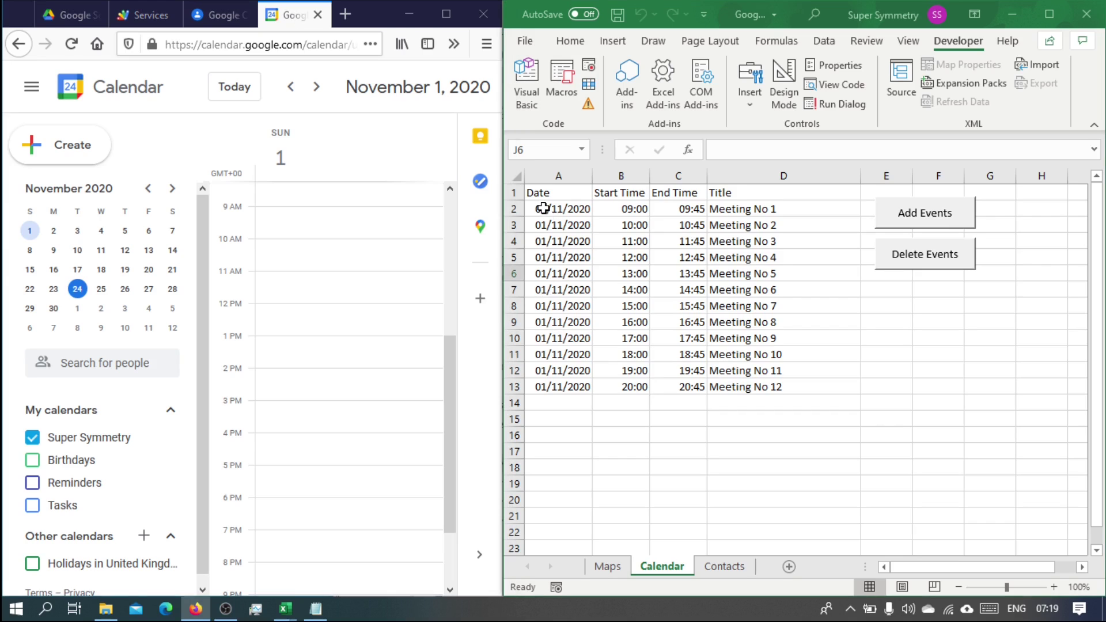
{"action": "mouse_move", "coordinate": [552, 213]}
{"action": "left_mouse_down"}
{"action": "mouse_move", "coordinate": [678, 213]}
{"action": "mouse_move", "coordinate": [748, 363]}
{"action": "mouse_move", "coordinate": [748, 388]}
{"action": "left_mouse_up"}
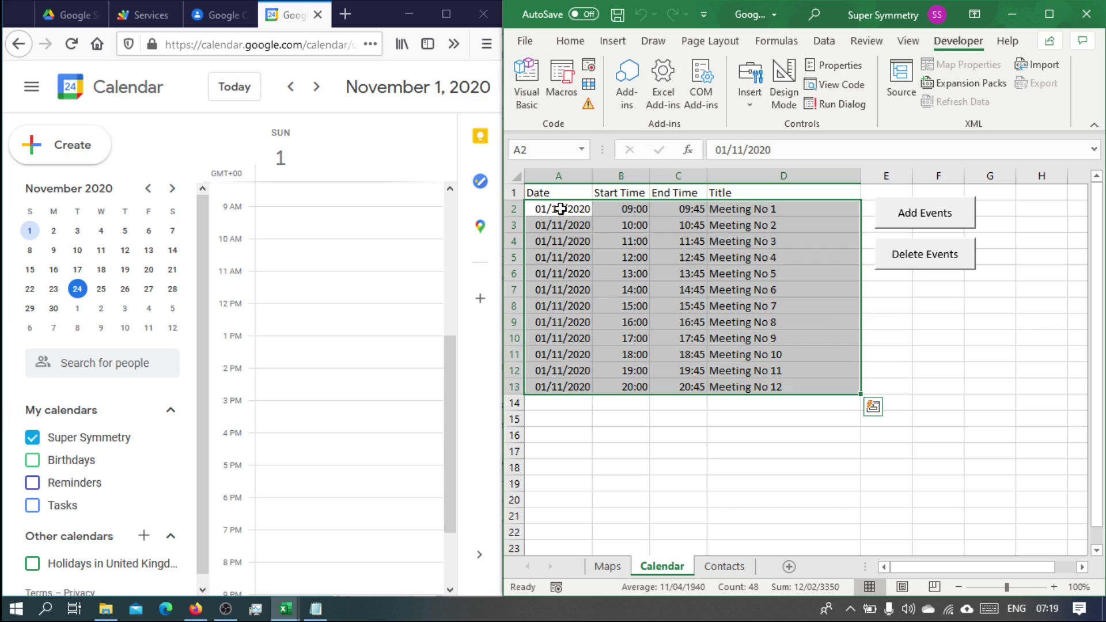
Inspect the B2 start time, the C2 end time formula and the D2 title formula ="Meeting No "&ROW()-1
{"action": "left_click", "coordinate": [560, 209]}
{"action": "left_click", "coordinate": [630, 212]}
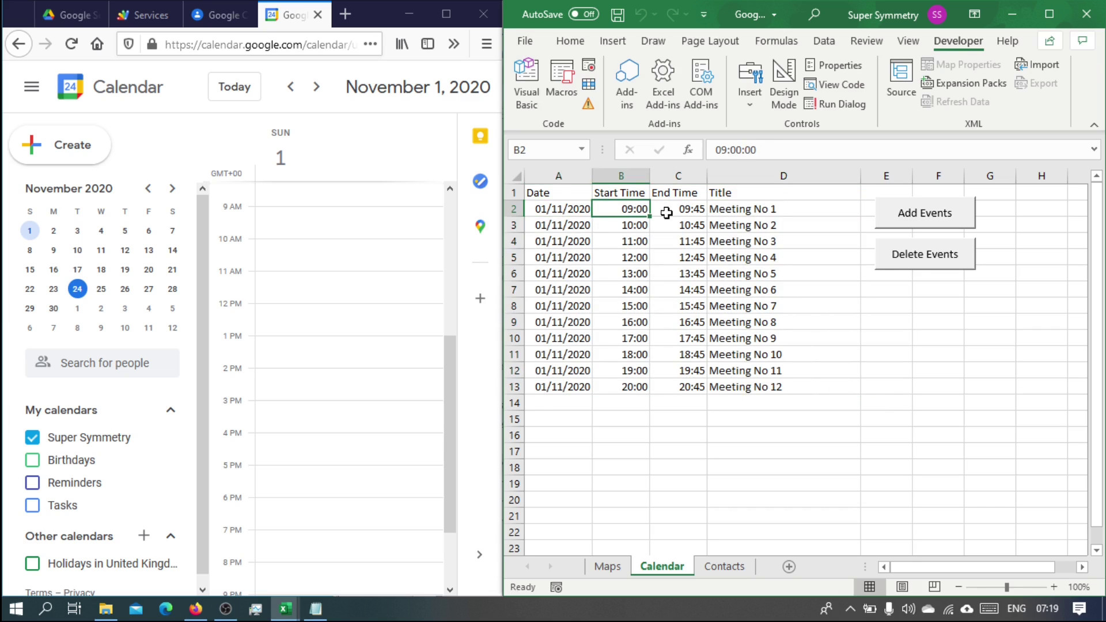
{"action": "left_click", "coordinate": [666, 212]}
{"action": "left_click", "coordinate": [798, 210]}
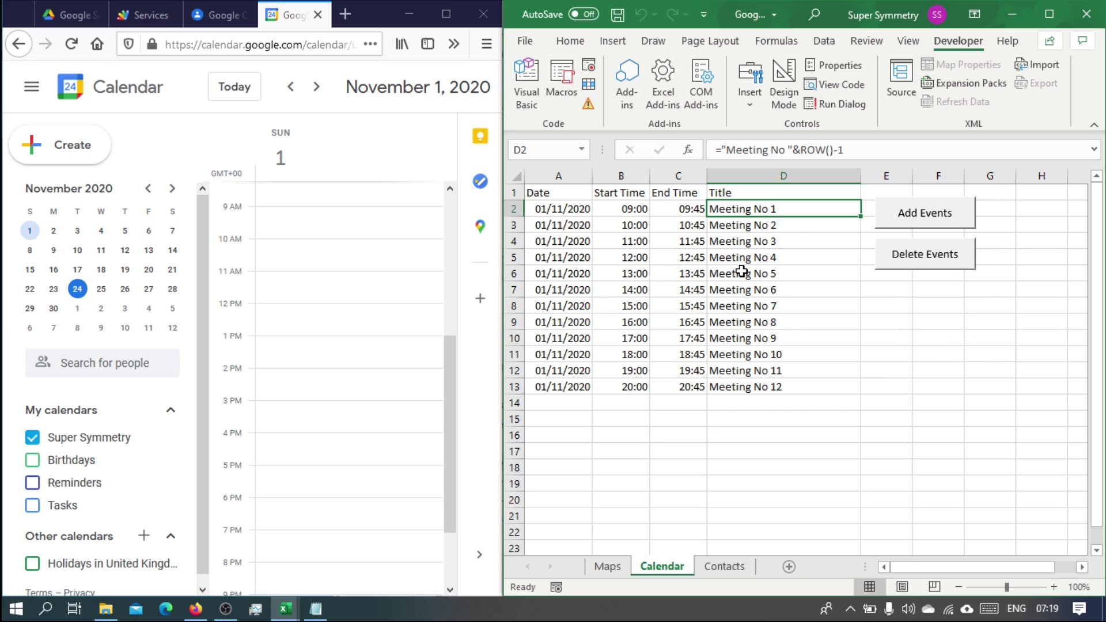
{"action": "left_click", "coordinate": [956, 321]}
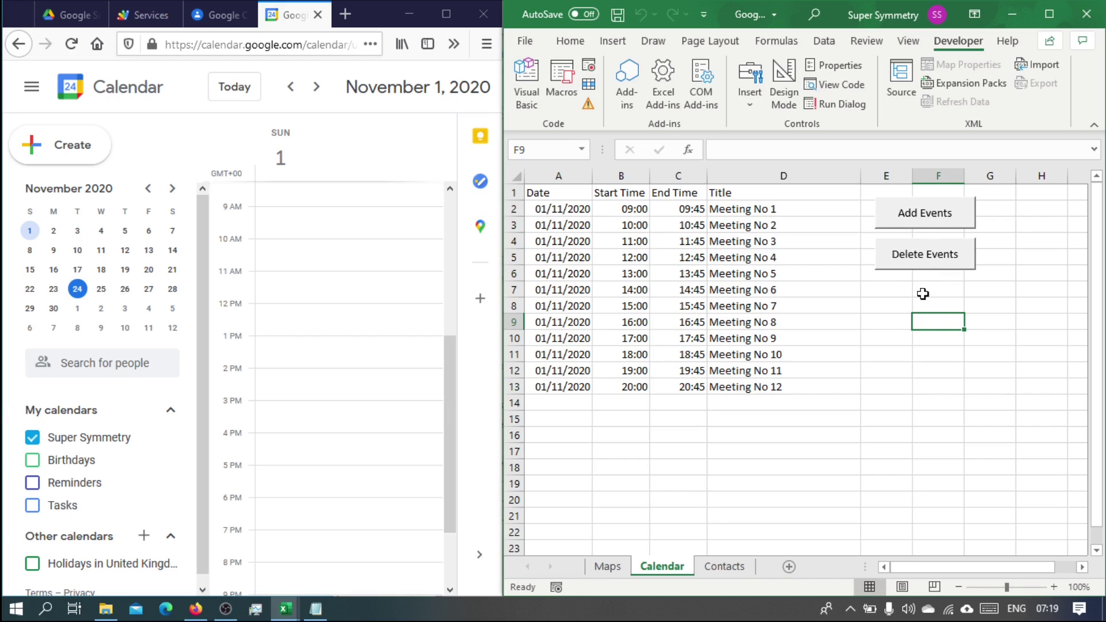
Add the 12 meetings to Google Calendar and reload until Meeting No 1-12 appear from 9am to 8pm
{"action": "left_click", "coordinate": [935, 219]}
{"action": "left_click", "coordinate": [73, 48]}
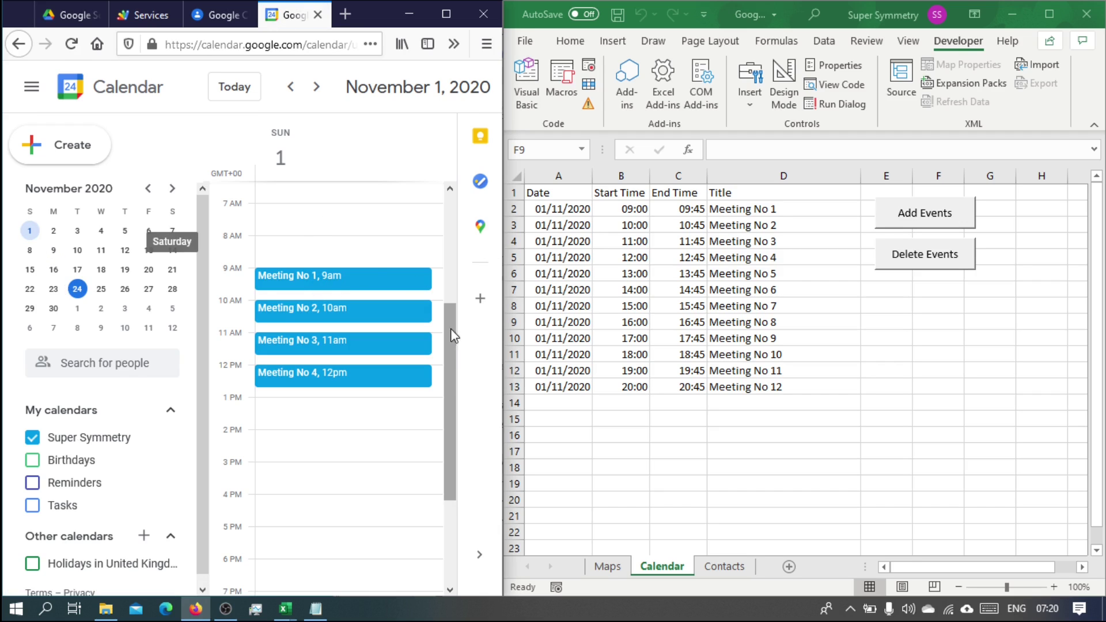
{"action": "left_click_drag", "start_coordinate": [452, 343], "coordinate": [453, 375]}
{"action": "left_click", "coordinate": [69, 48]}
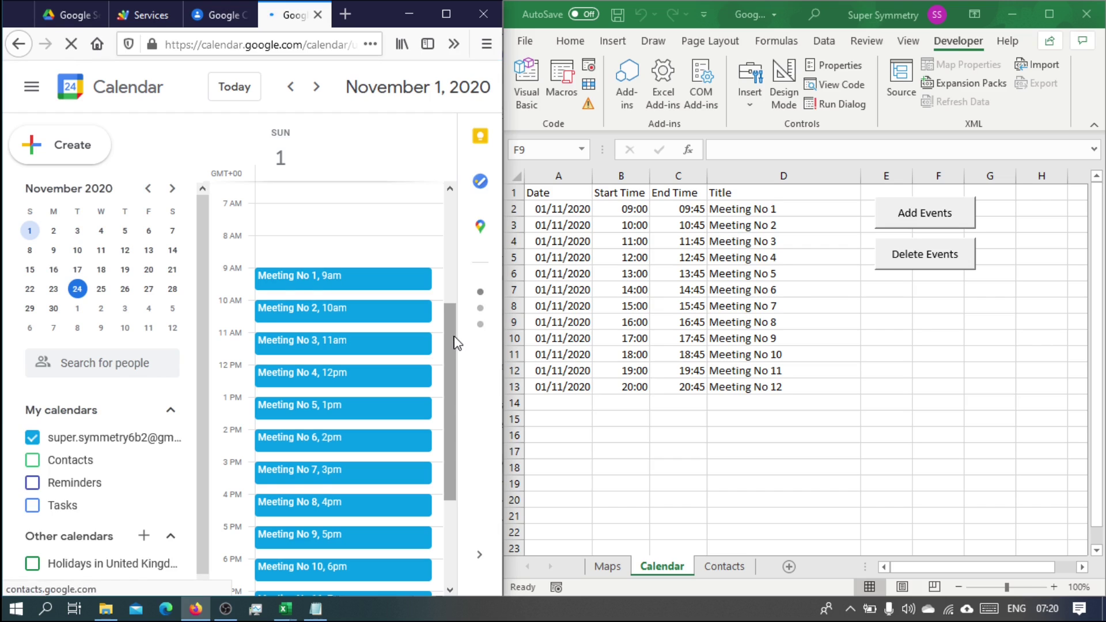
{"action": "left_click_drag", "start_coordinate": [455, 357], "coordinate": [455, 378]}
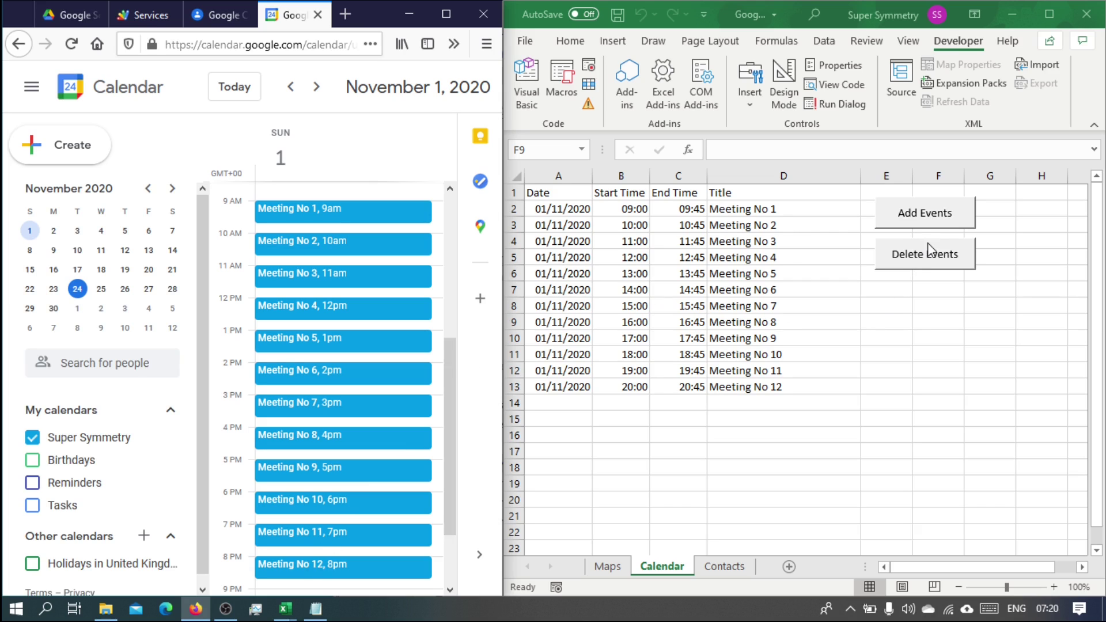
Delete the 12 meetings from Google Calendar and reload until November 1, 2020 is empty
{"action": "left_click", "coordinate": [917, 264]}
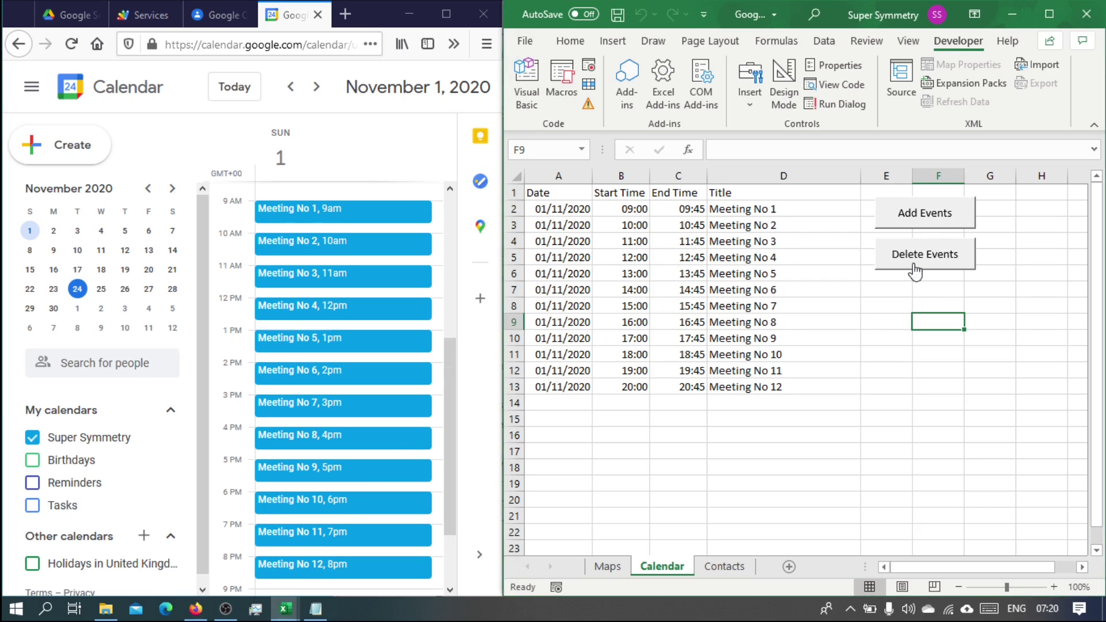
{"action": "left_click", "coordinate": [916, 264]}
{"action": "left_click", "coordinate": [72, 45]}
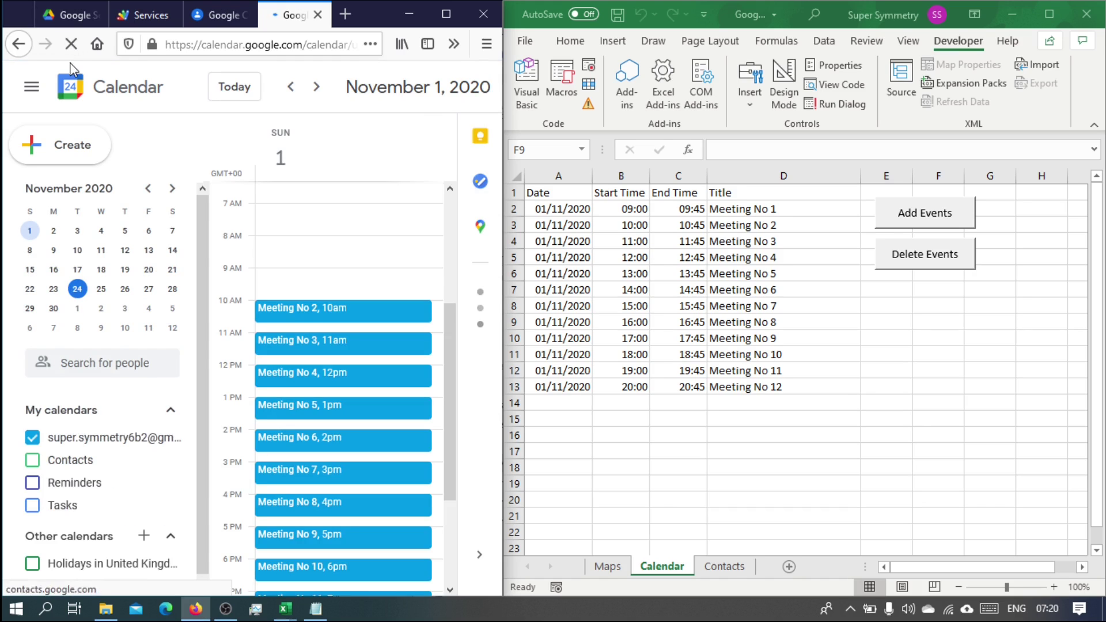
{"action": "left_click", "coordinate": [71, 45]}
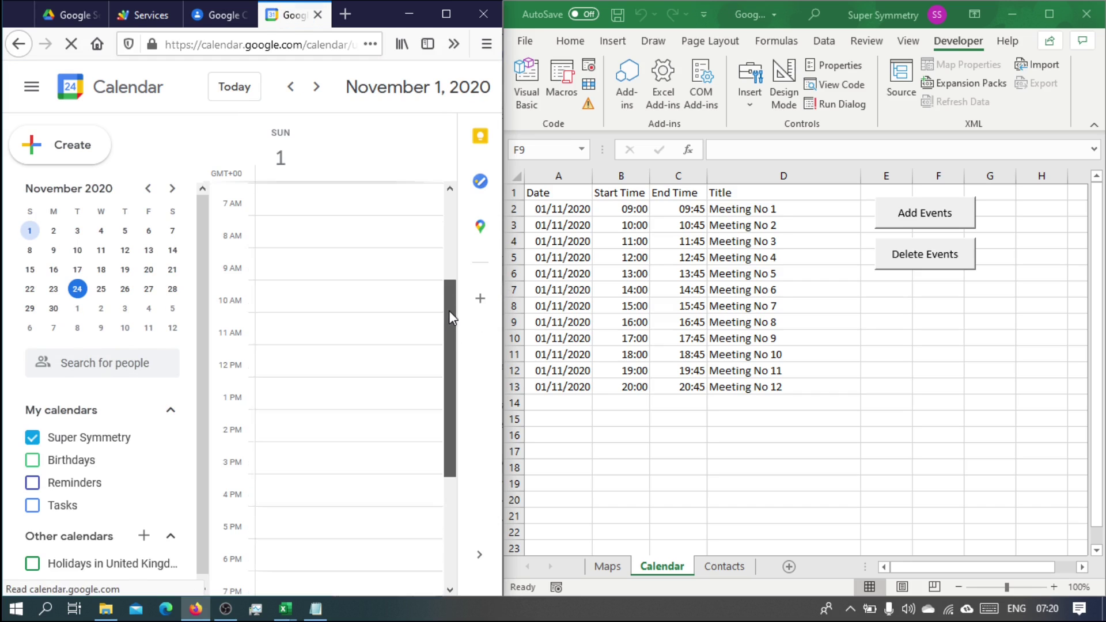
{"action": "left_click_drag", "start_coordinate": [449, 352], "coordinate": [448, 401]}
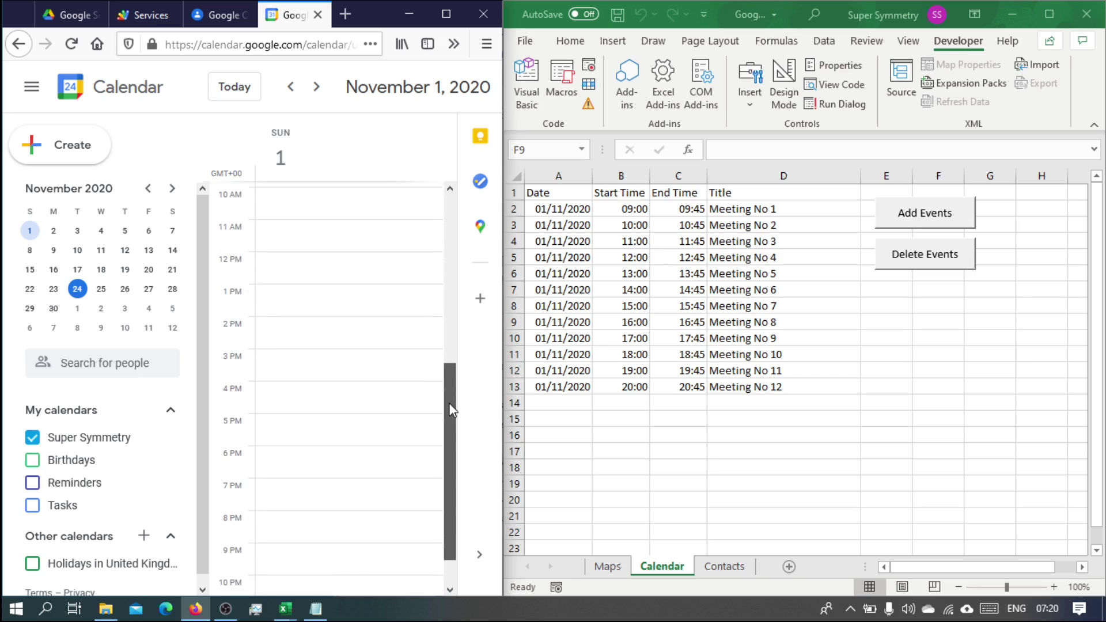
{"action": "left_click", "coordinate": [208, 16]}
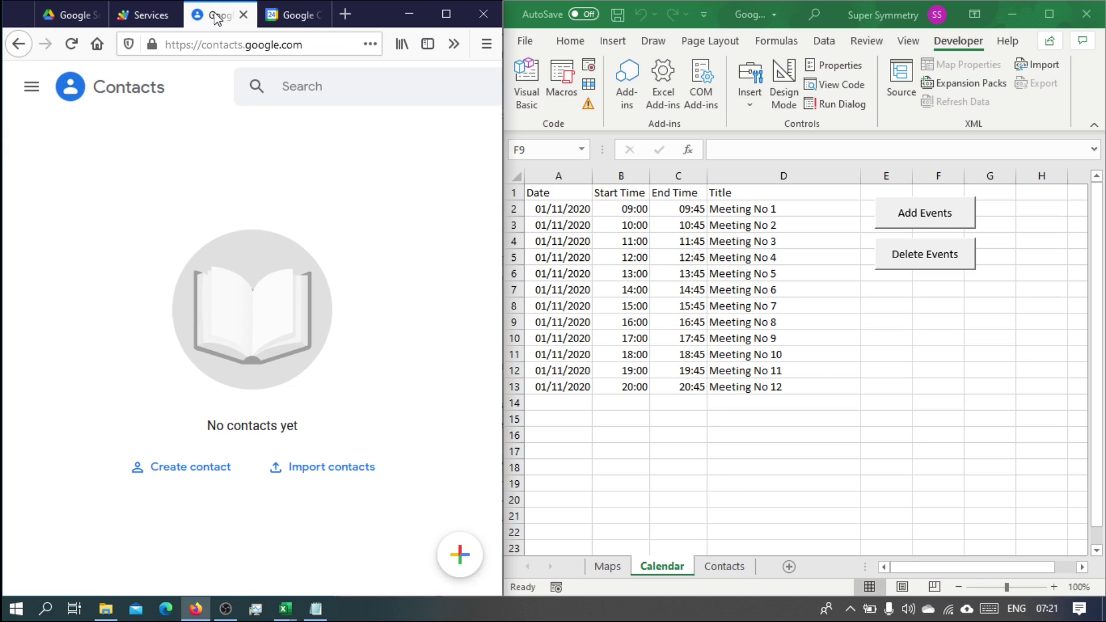
{"action": "left_click", "coordinate": [738, 565]}
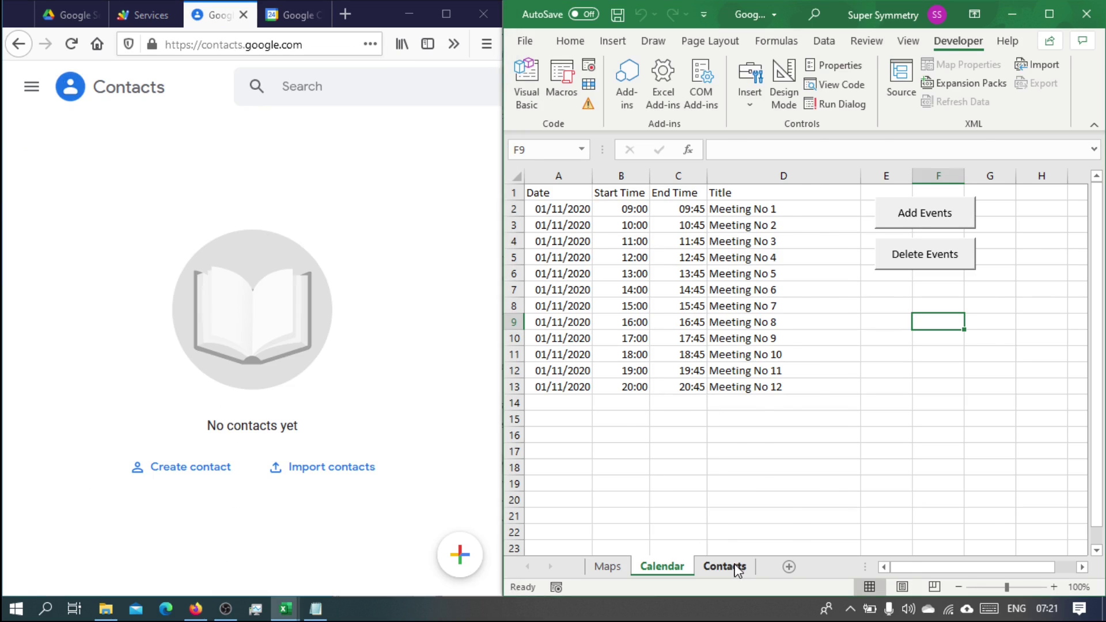
{"action": "left_click", "coordinate": [735, 569]}
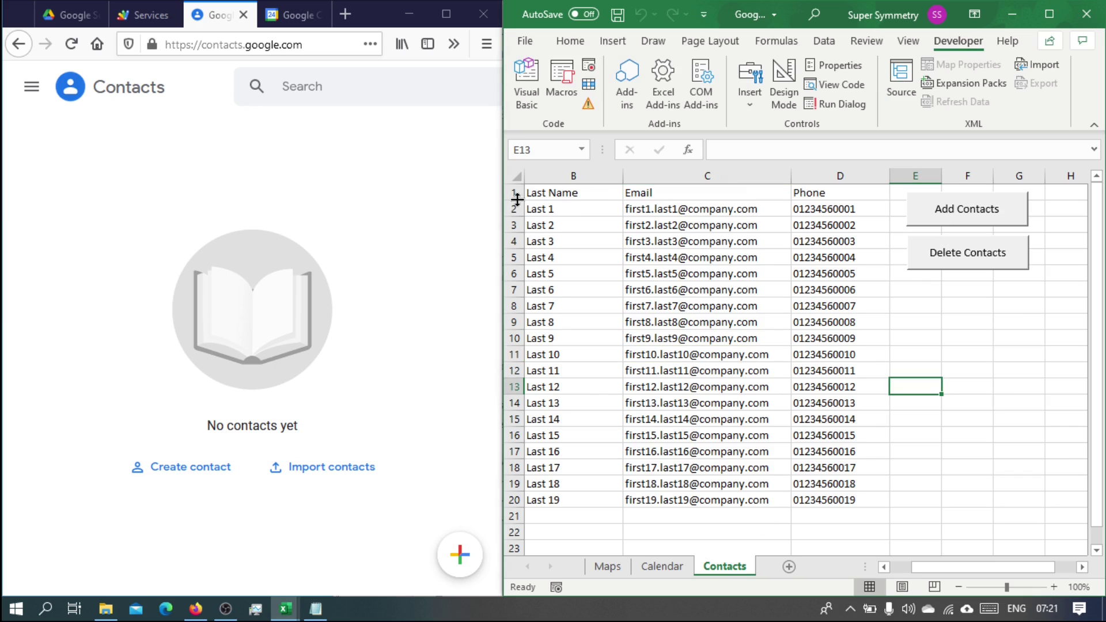
{"action": "left_click_drag", "start_coordinate": [567, 206], "coordinate": [822, 497]}
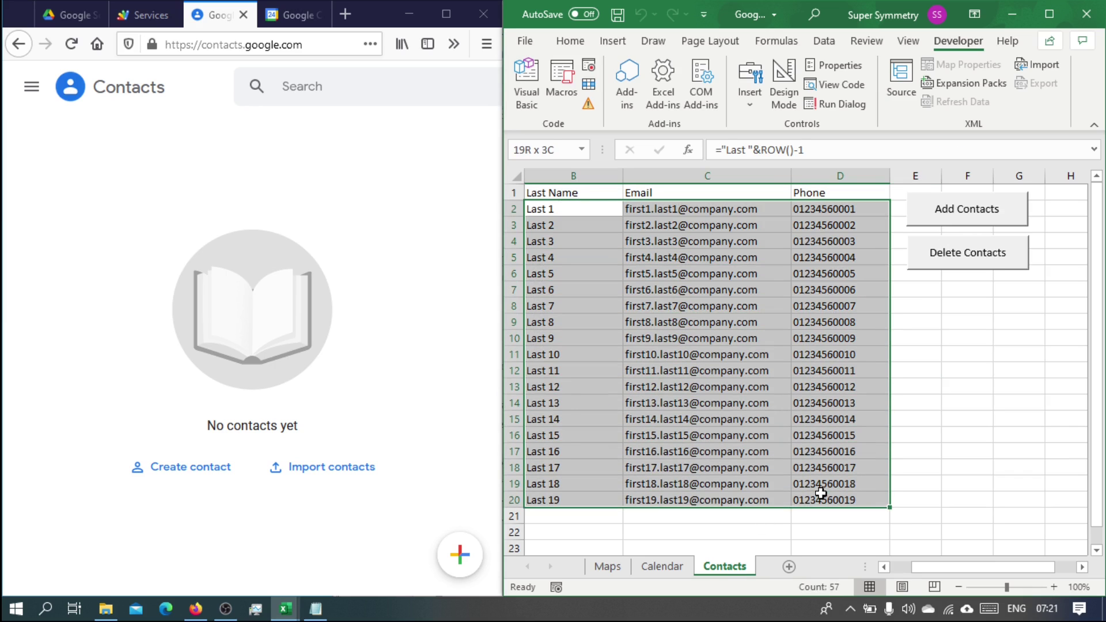
{"action": "left_click", "coordinate": [573, 224]}
{"action": "left_click", "coordinate": [655, 226]}
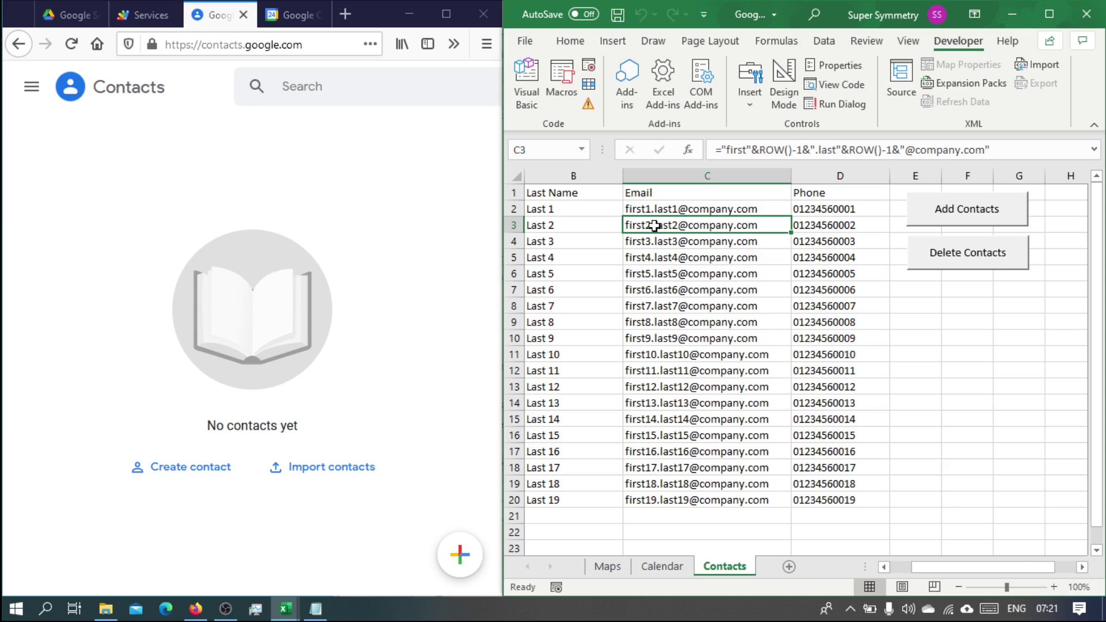
{"action": "left_click_drag", "start_coordinate": [982, 570], "coordinate": [924, 572]}
{"action": "left_click_drag", "start_coordinate": [576, 210], "coordinate": [566, 285]}
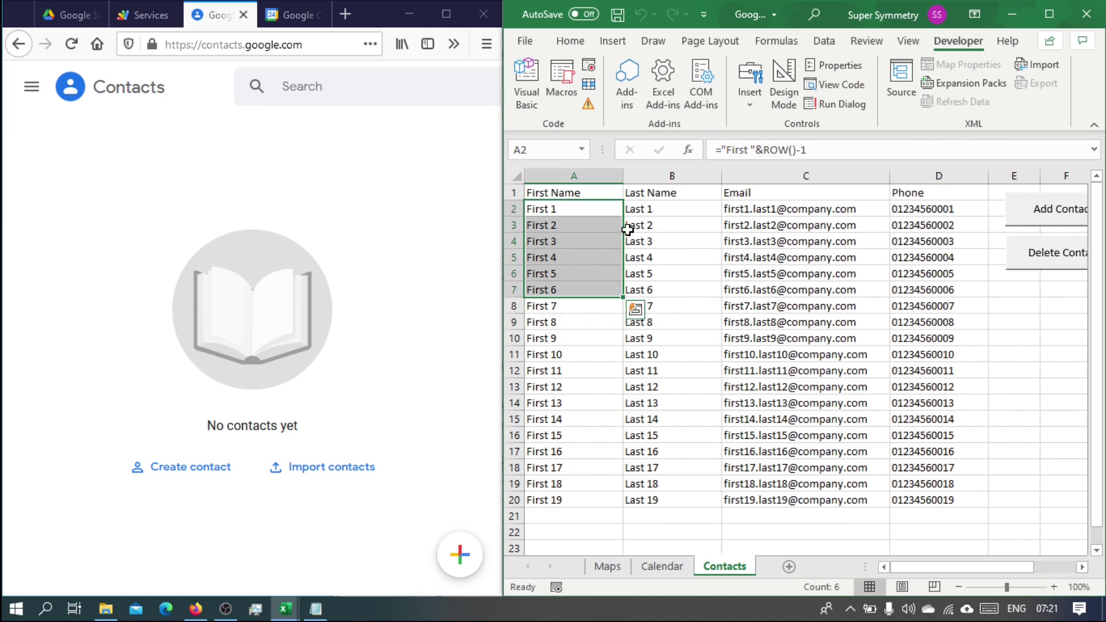
{"action": "left_click_drag", "start_coordinate": [685, 233], "coordinate": [680, 339]}
{"action": "left_click_drag", "start_coordinate": [798, 222], "coordinate": [807, 340]}
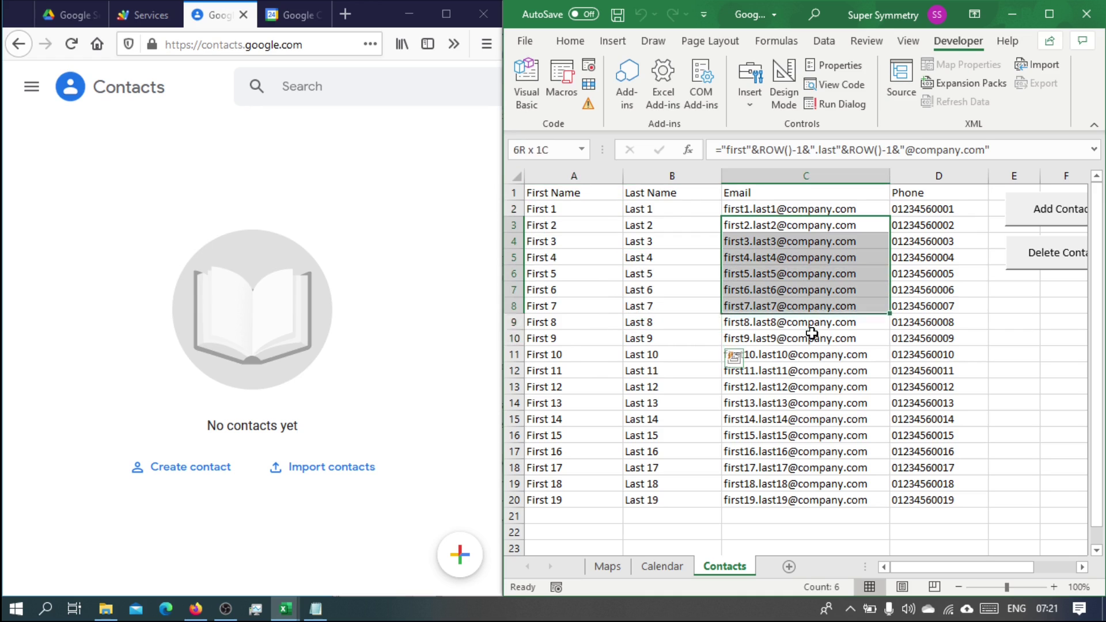
{"action": "left_click_drag", "start_coordinate": [919, 225], "coordinate": [951, 343]}
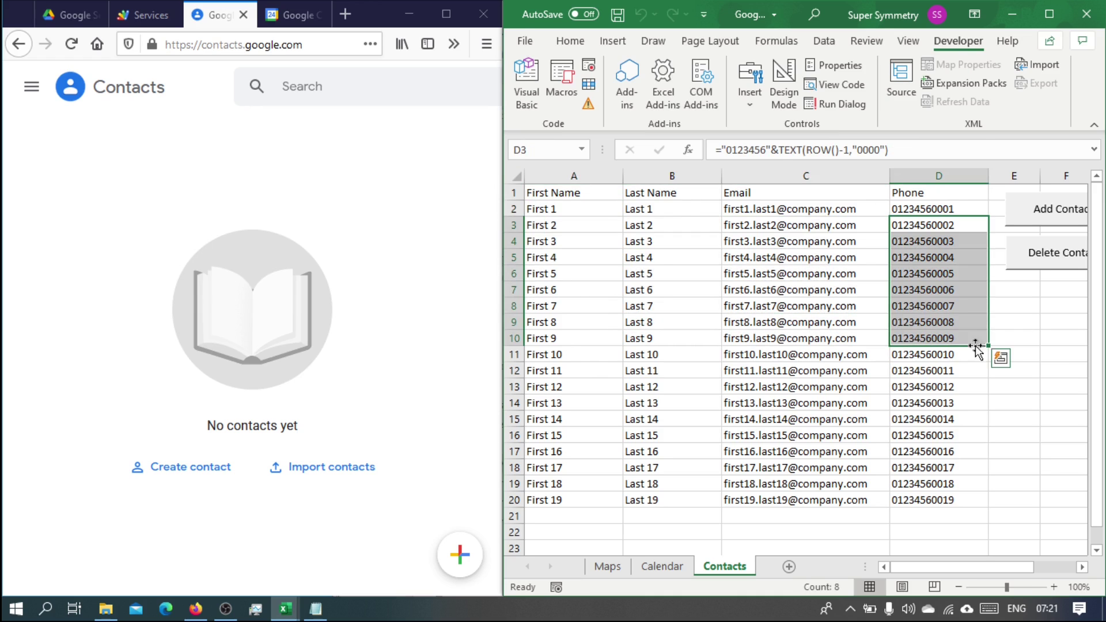
{"action": "left_click", "coordinate": [1028, 341]}
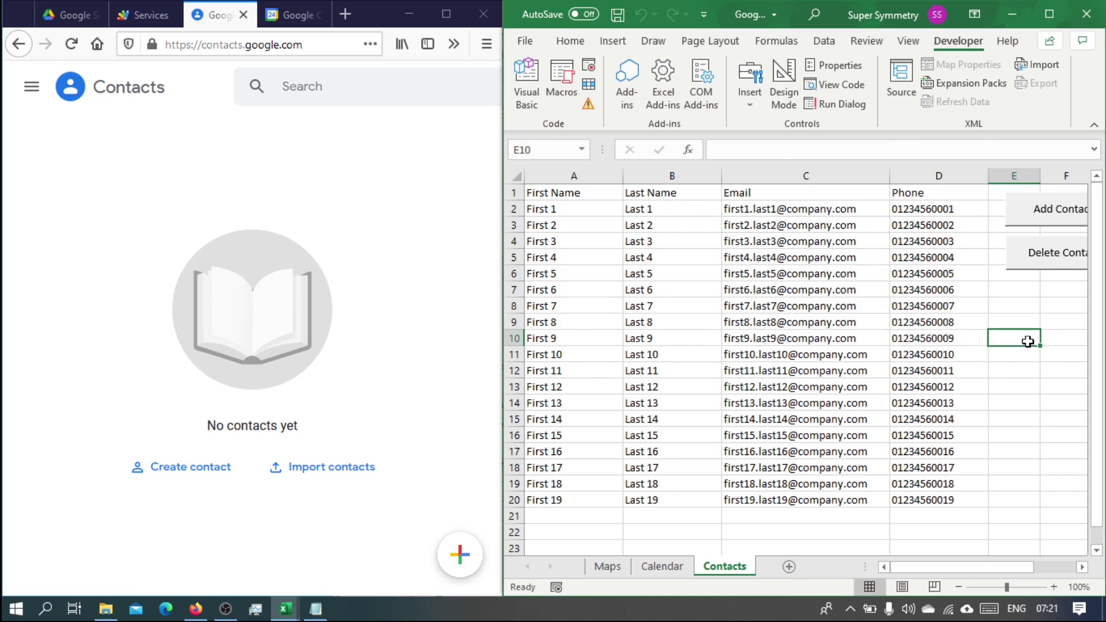
Add the sheet's people to Google Contacts, reload, and open the fifth contact's details
{"action": "left_click", "coordinate": [1050, 206]}
{"action": "left_click", "coordinate": [71, 46]}
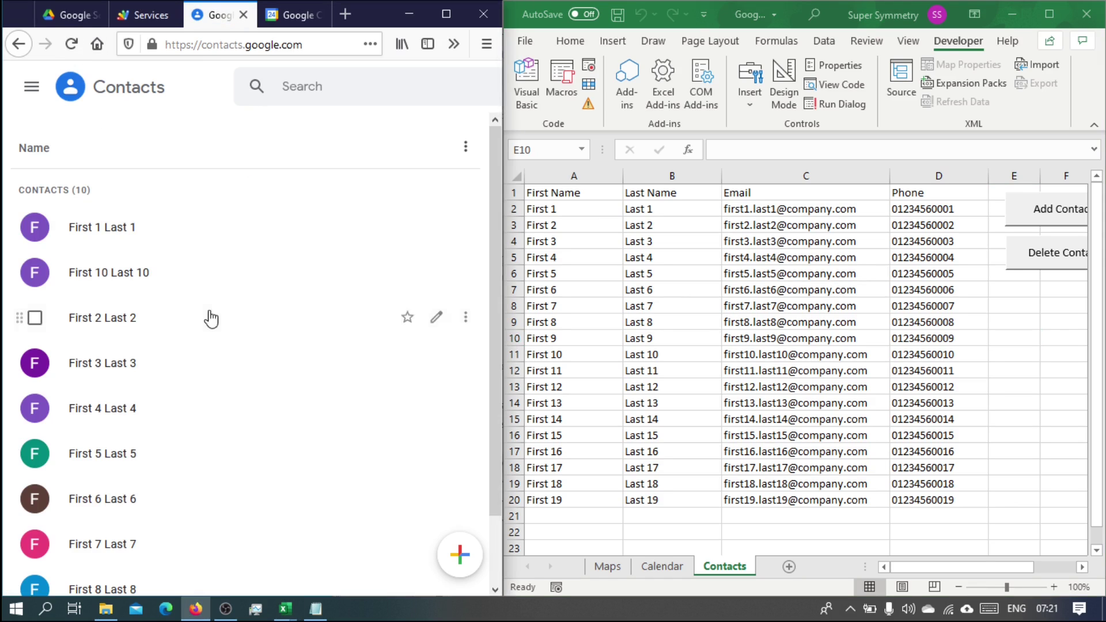
{"action": "left_click_drag", "start_coordinate": [494, 258], "coordinate": [495, 396]}
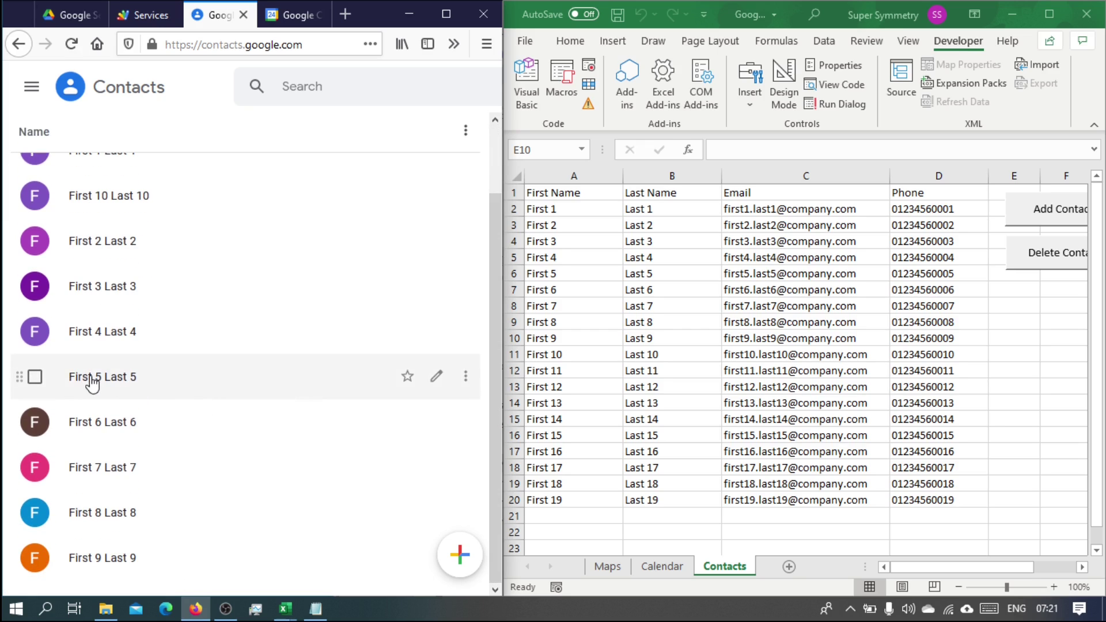
{"action": "left_click", "coordinate": [108, 383]}
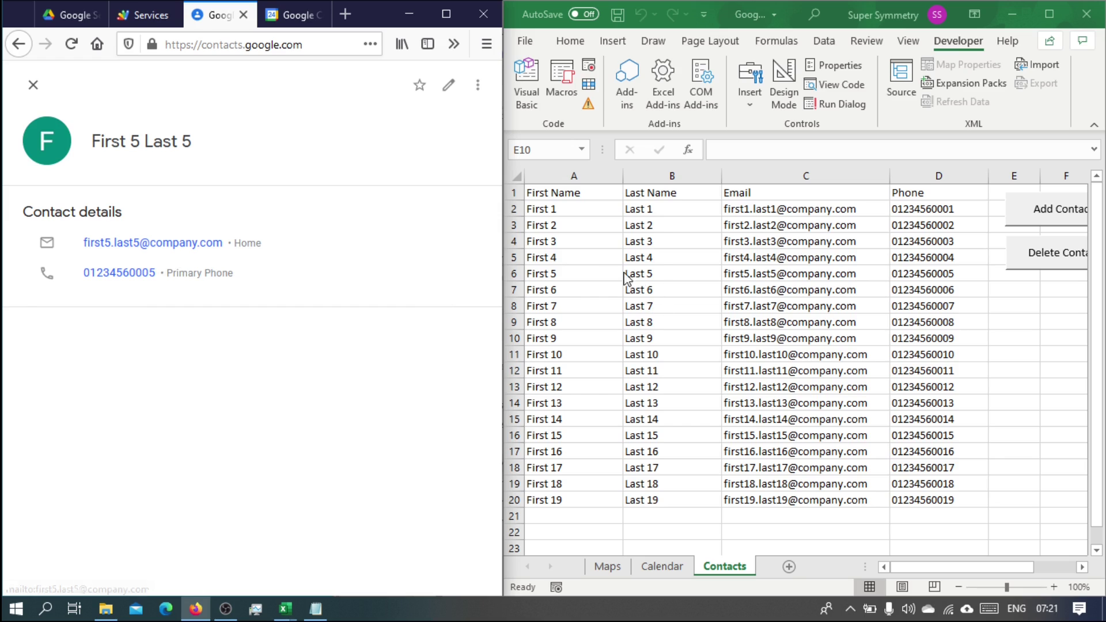
Compare row 6's first name, e-mail and phone in Excel with the contact's details
{"action": "left_click", "coordinate": [554, 276]}
{"action": "left_click", "coordinate": [553, 276]}
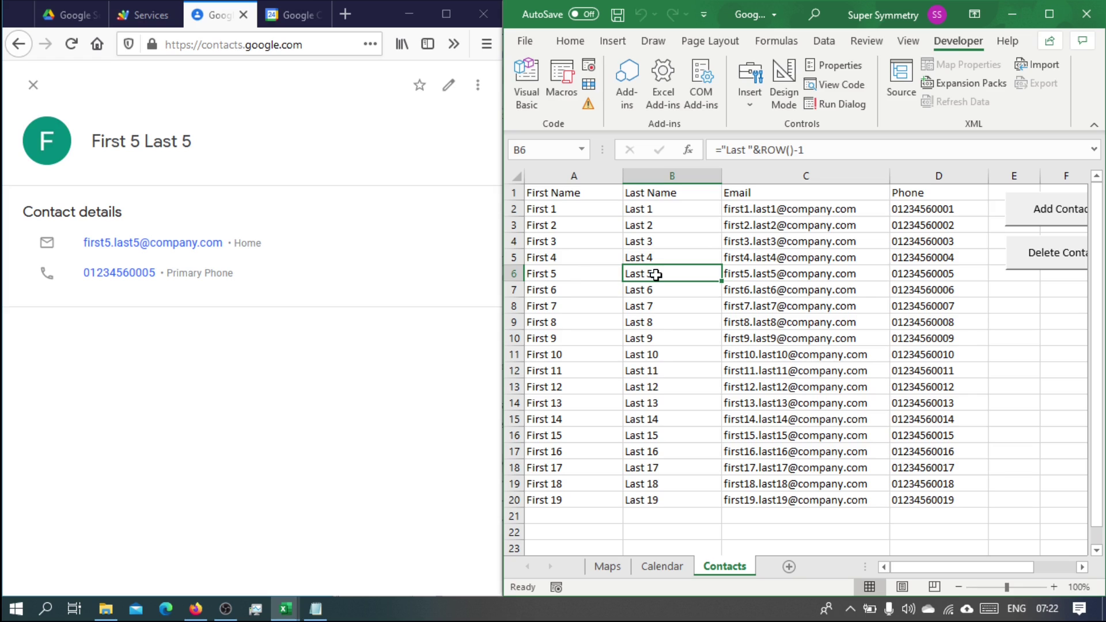
{"action": "left_click", "coordinate": [788, 273]}
{"action": "key", "text": "Right"}
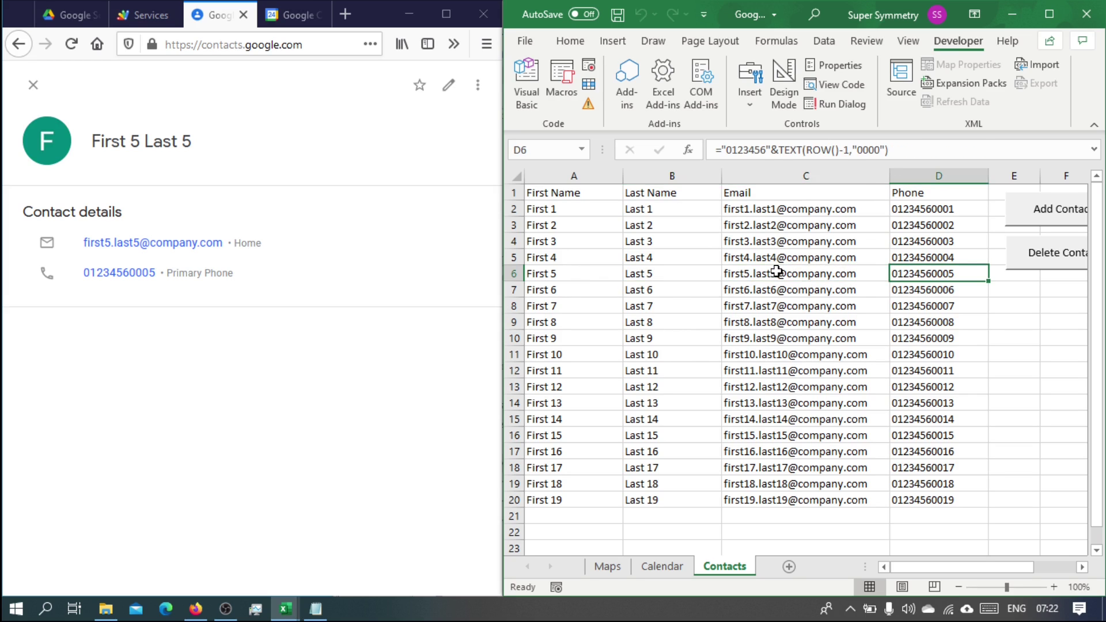
{"action": "key", "text": "Left"}
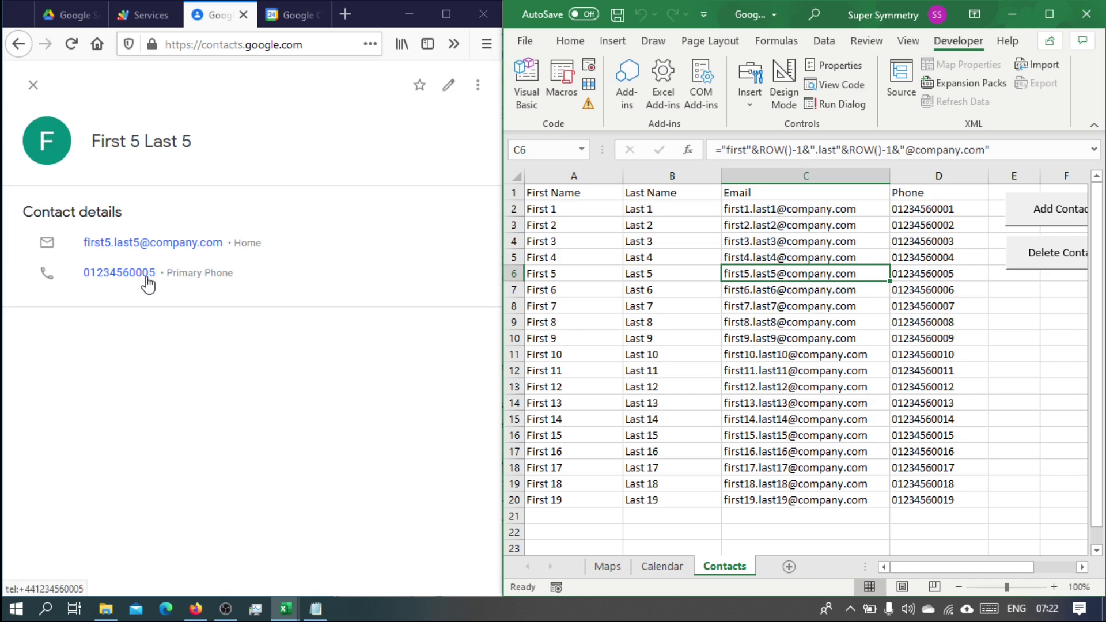
Delete all sample contacts from Google Contacts, refreshing until it shows No contacts yet
{"action": "left_click", "coordinate": [32, 87]}
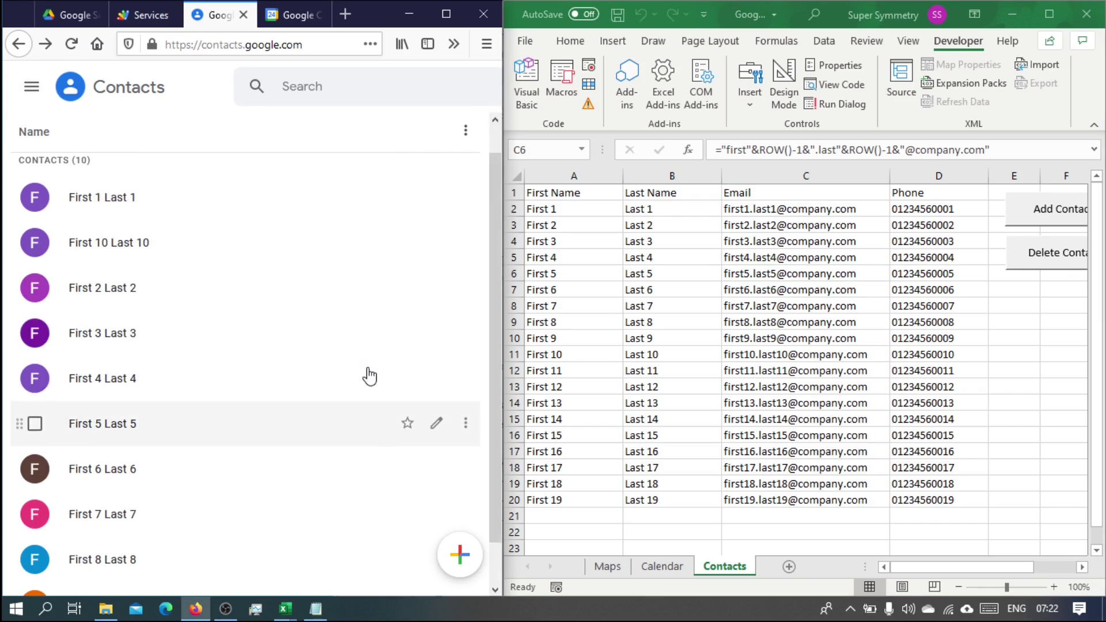
{"action": "left_click", "coordinate": [1045, 263]}
{"action": "left_click", "coordinate": [1043, 263]}
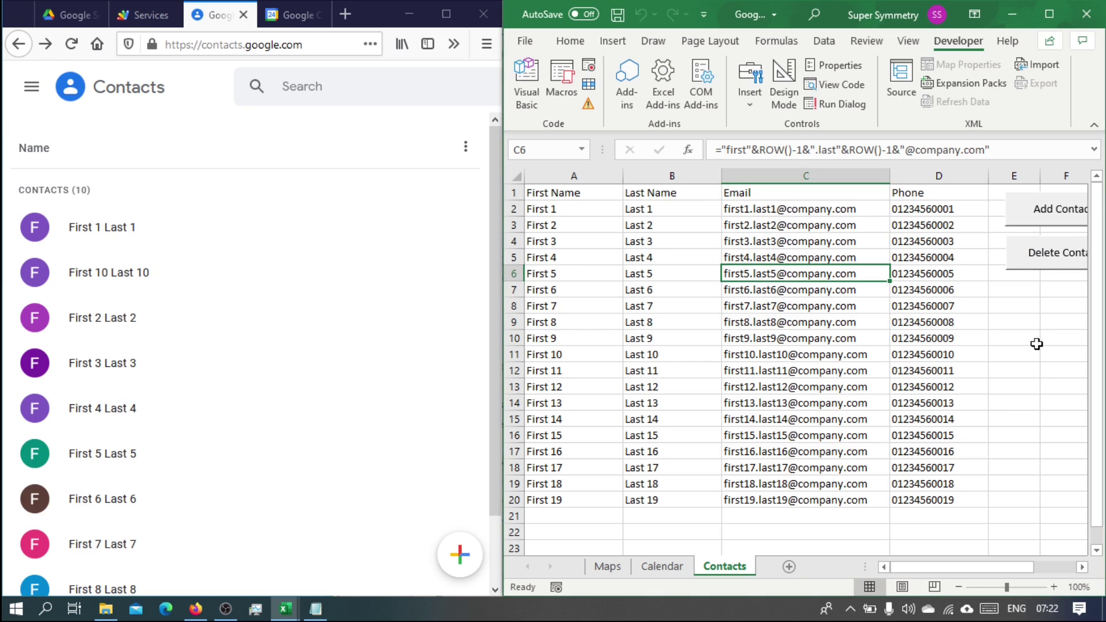
{"action": "left_click_drag", "start_coordinate": [493, 268], "coordinate": [498, 241]}
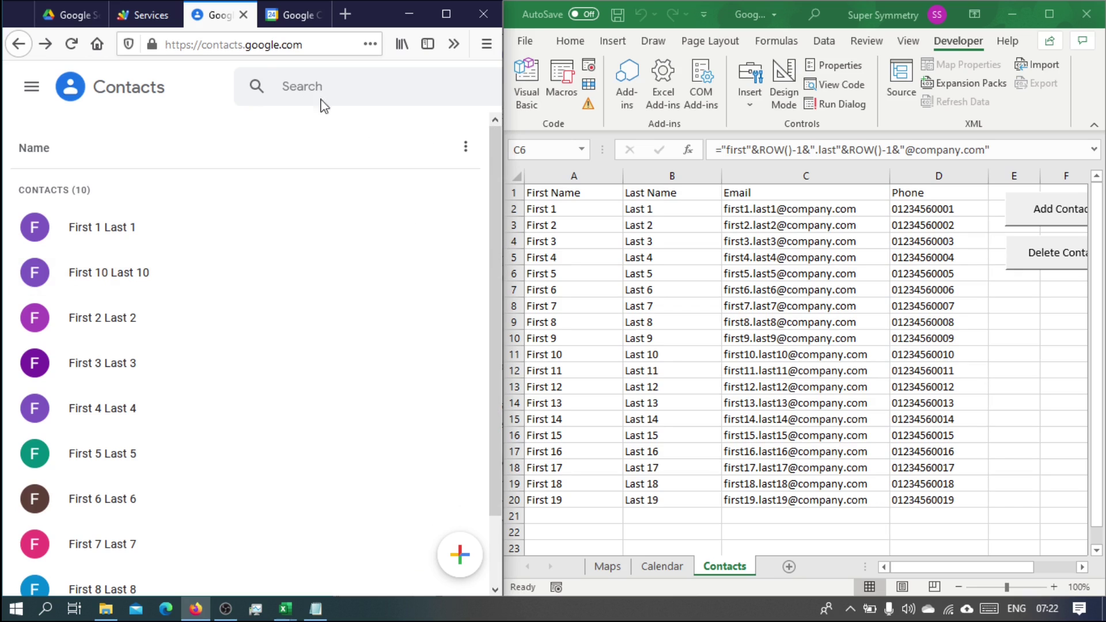
{"action": "left_click", "coordinate": [71, 46]}
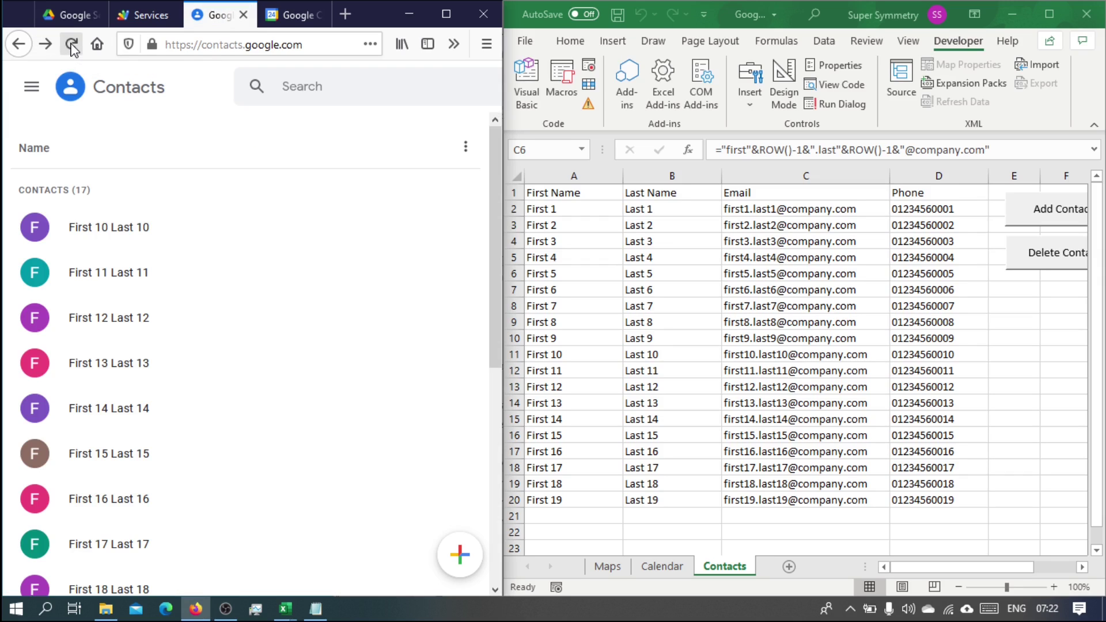
{"action": "left_click", "coordinate": [72, 46]}
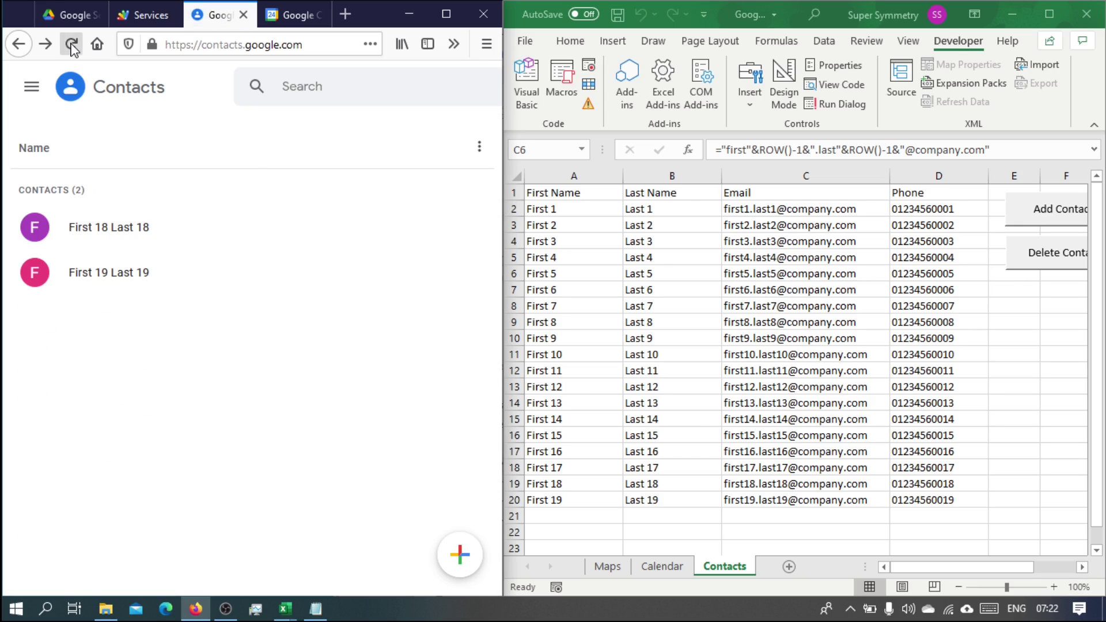
{"action": "left_click", "coordinate": [72, 46]}
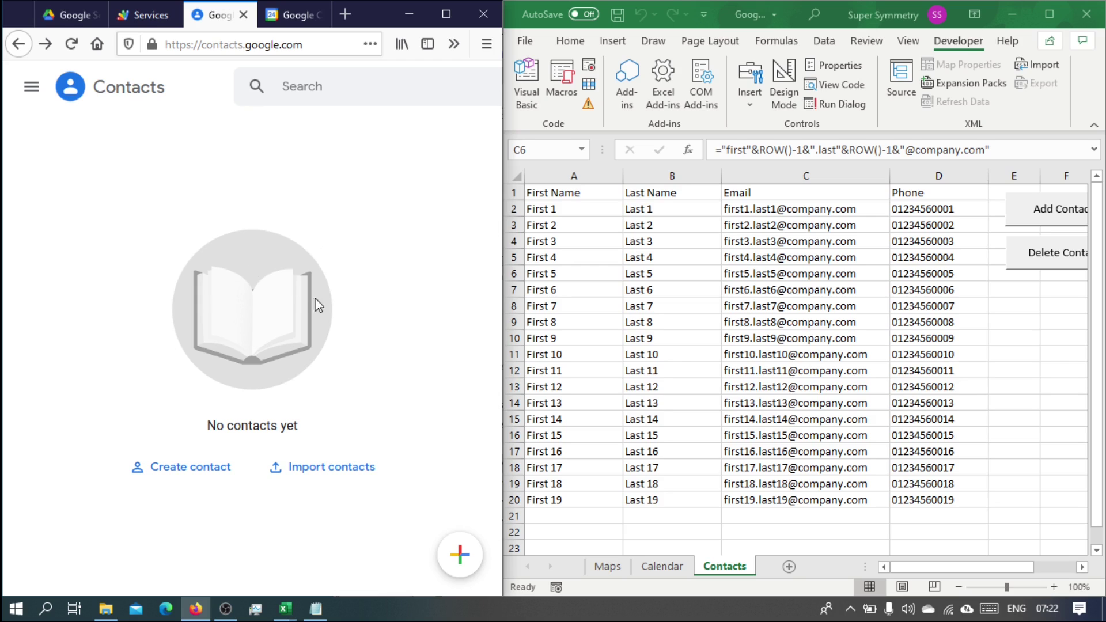
{"action": "left_click", "coordinate": [762, 309]}
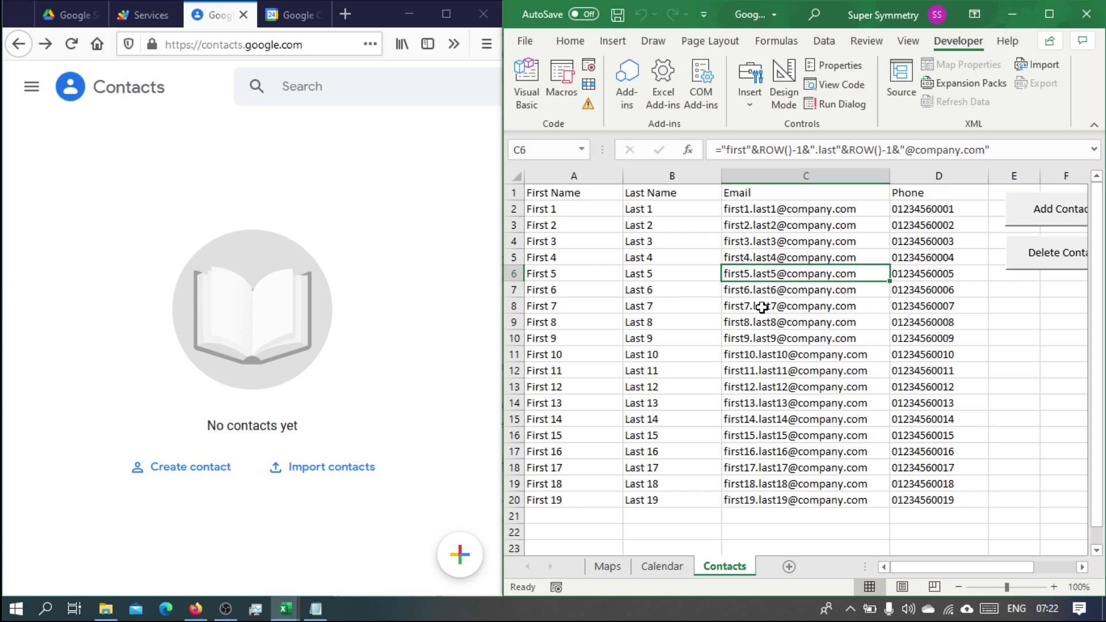
Show the Contacts.gs code in Apps Script, scrolled to its top
{"action": "left_click", "coordinate": [143, 15]}
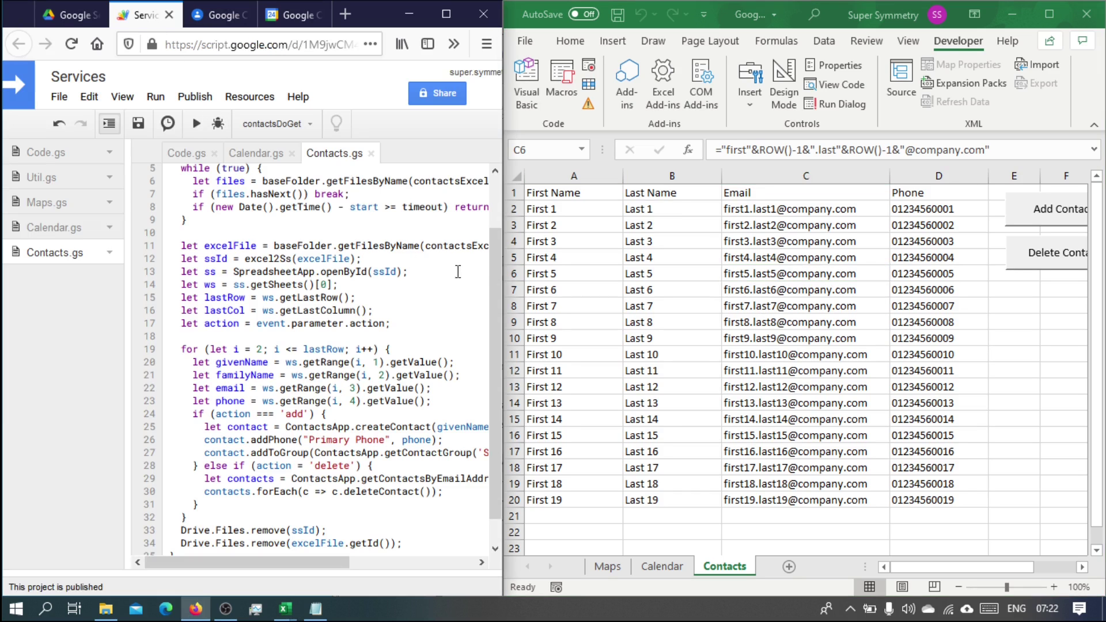
{"action": "left_click_drag", "start_coordinate": [499, 291], "coordinate": [500, 239]}
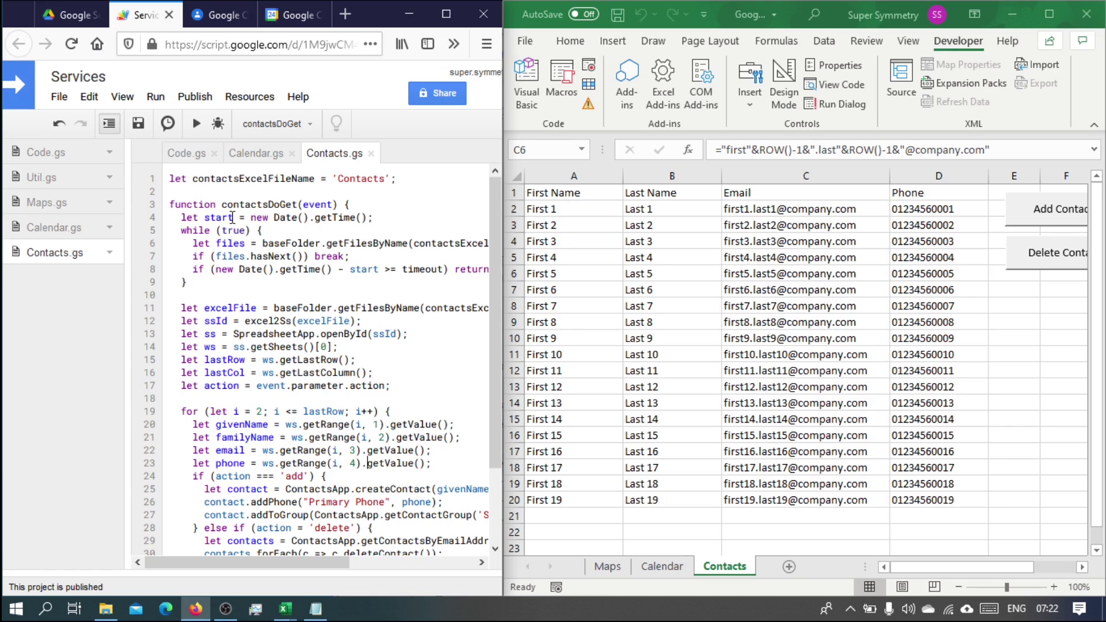
{"action": "left_click", "coordinate": [813, 298]}
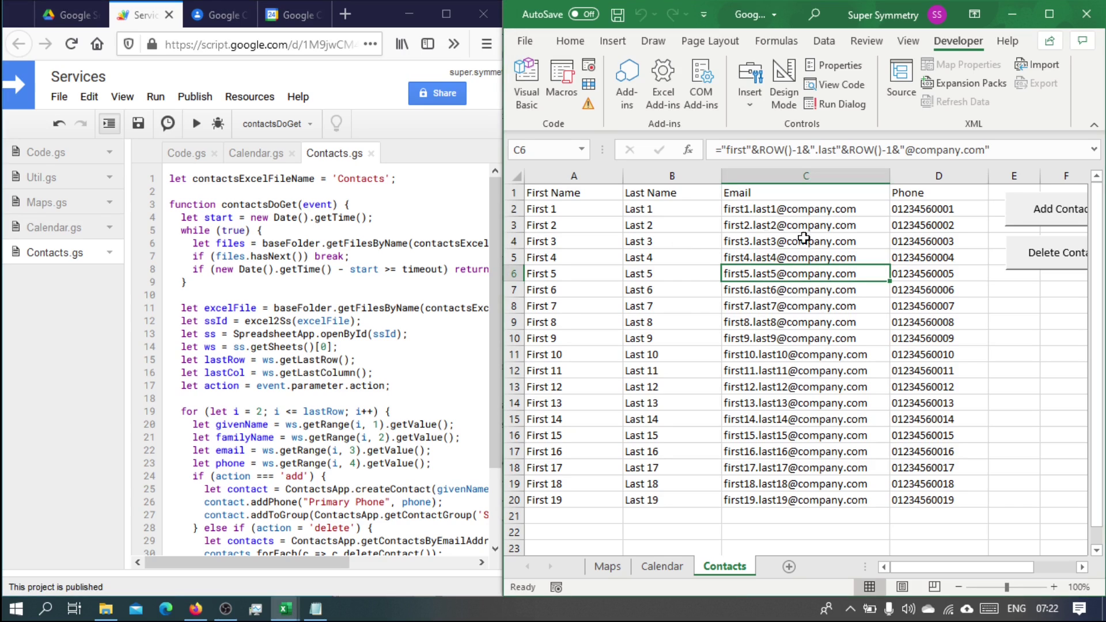